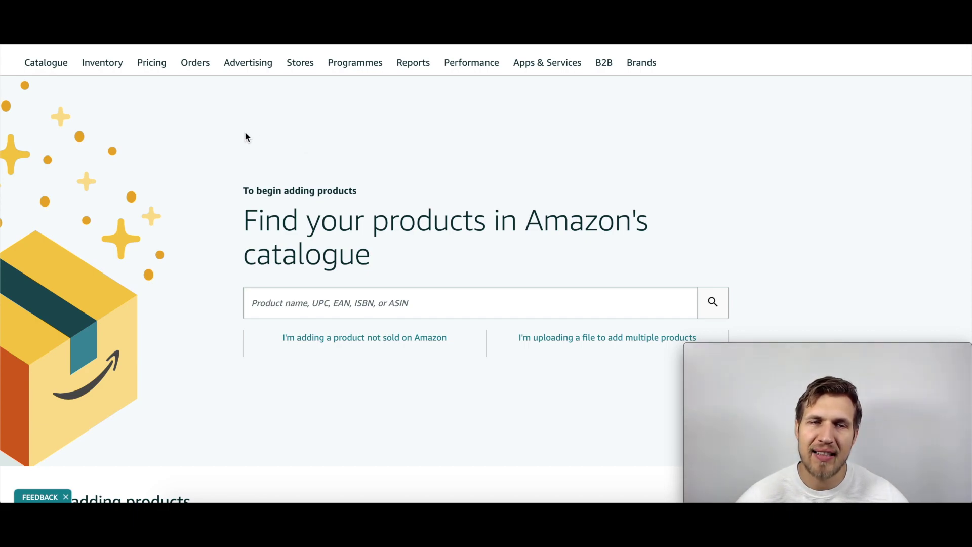
Step: Start adding a product not sold on Amazon and search the product categories for "yoga mat"
mouse_move(55, 68)
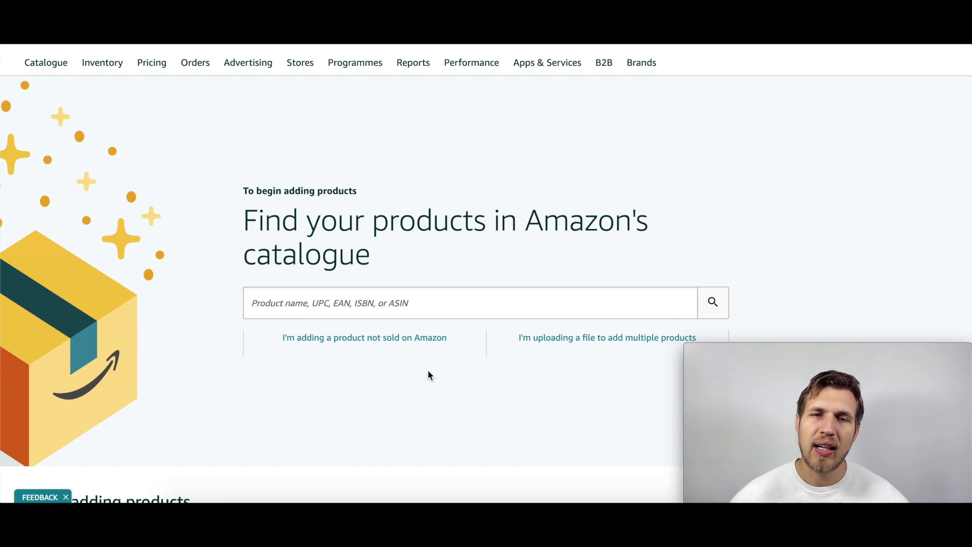
click(393, 347)
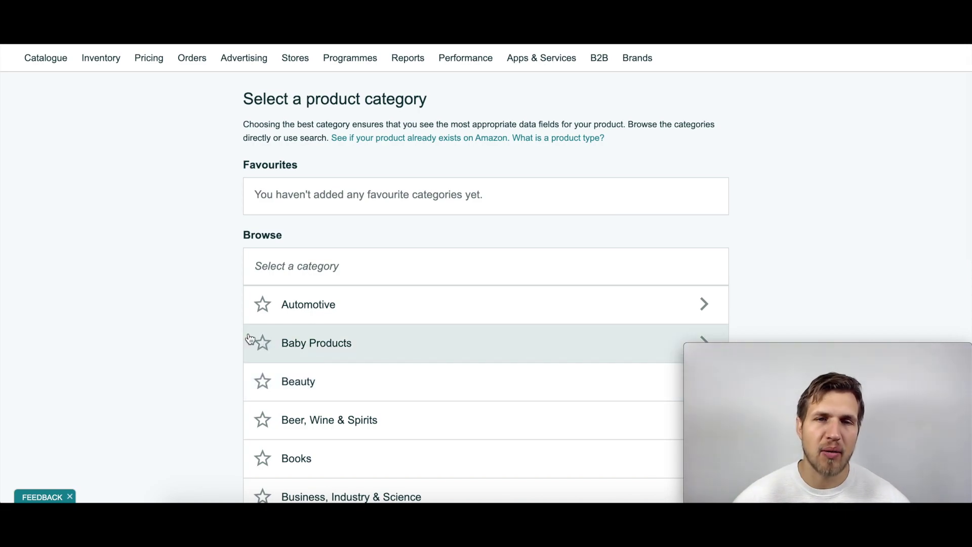
scroll(205, 343, down, 3)
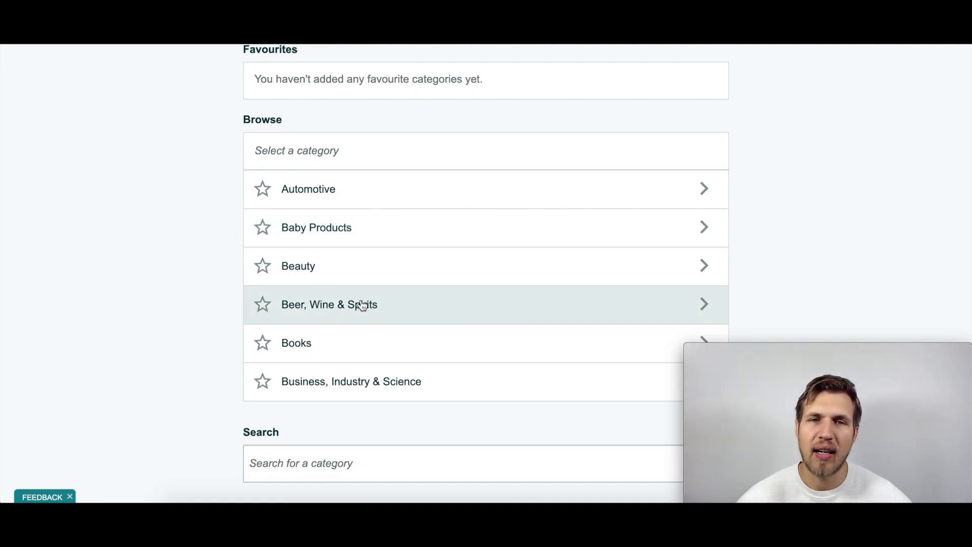
scroll(196, 245, down, 1)
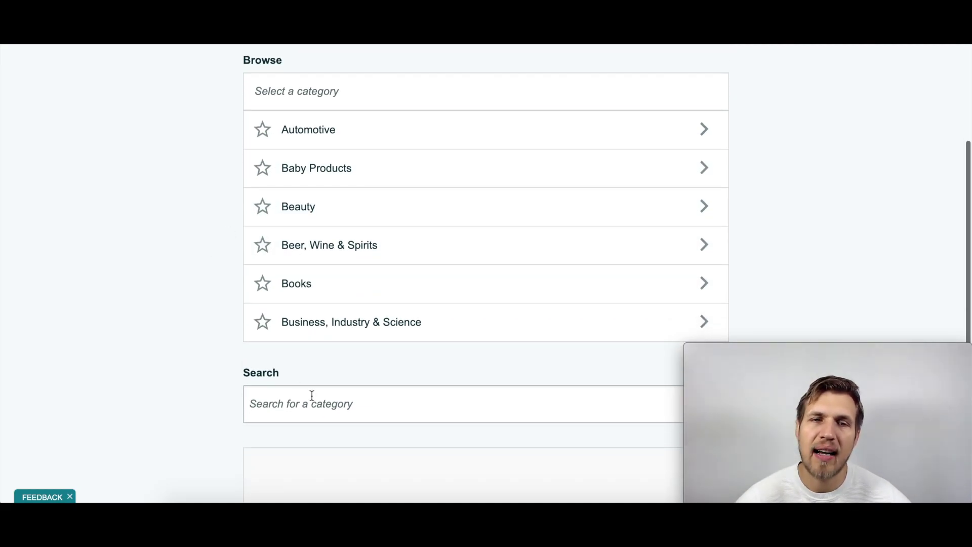
click(312, 397)
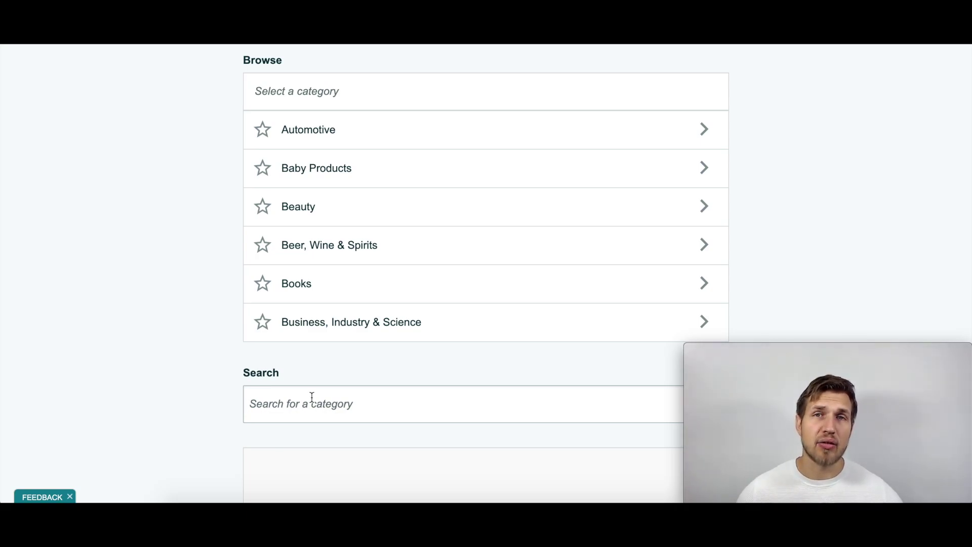
text(yoga mat)
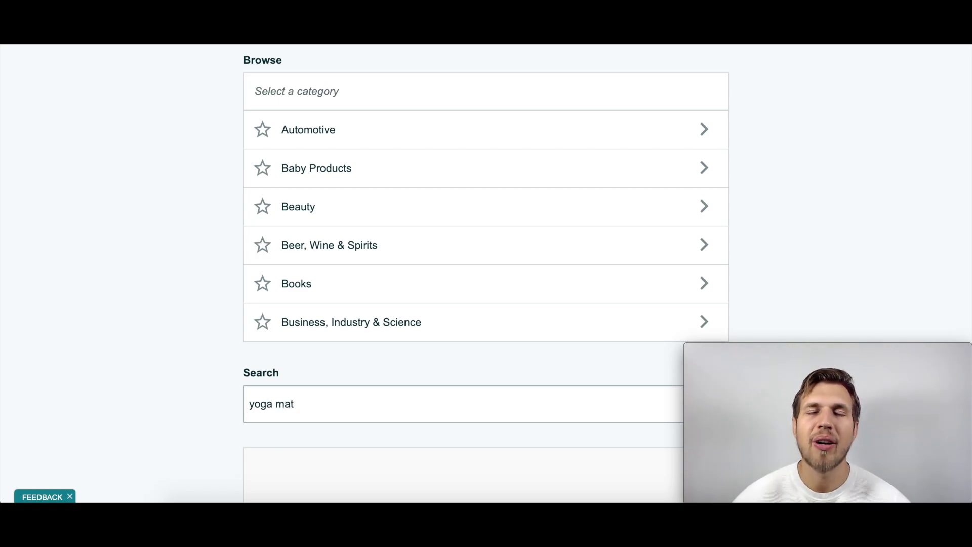
scroll(296, 400, down, 3)
click(719, 245)
scroll(755, 236, down, 1)
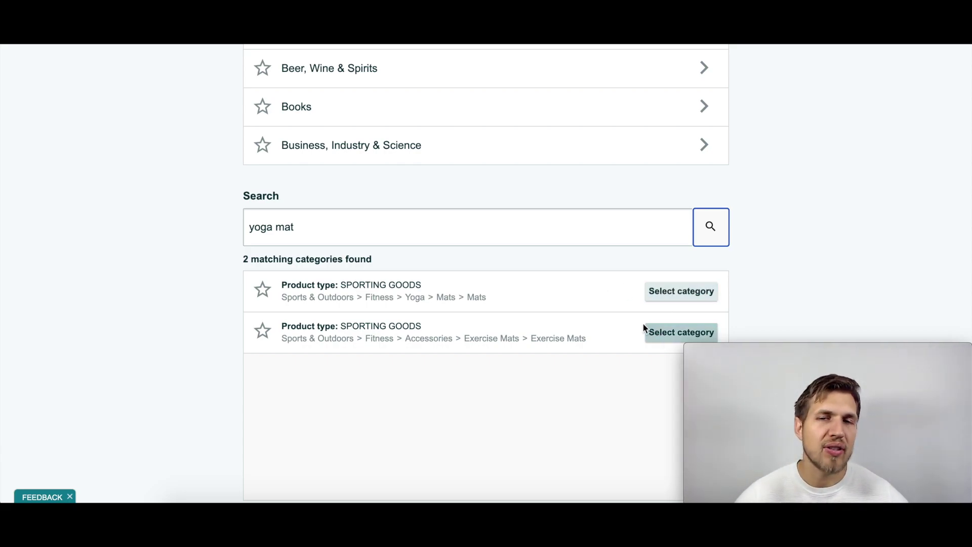
Step: Select the sporting goods category Sports & Outdoors > Fitness > Yoga > Mats > Mats for the listing
scroll(622, 299, down, 2)
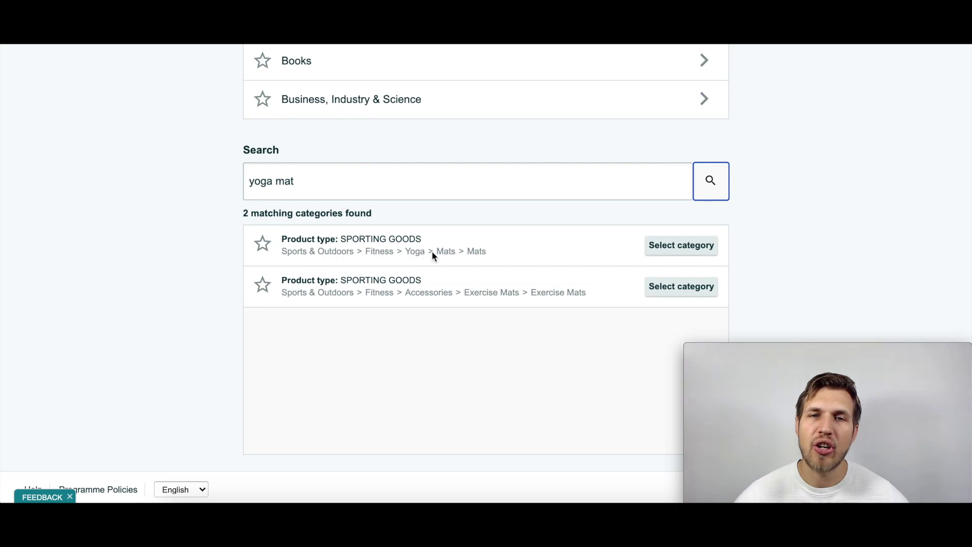
click(664, 256)
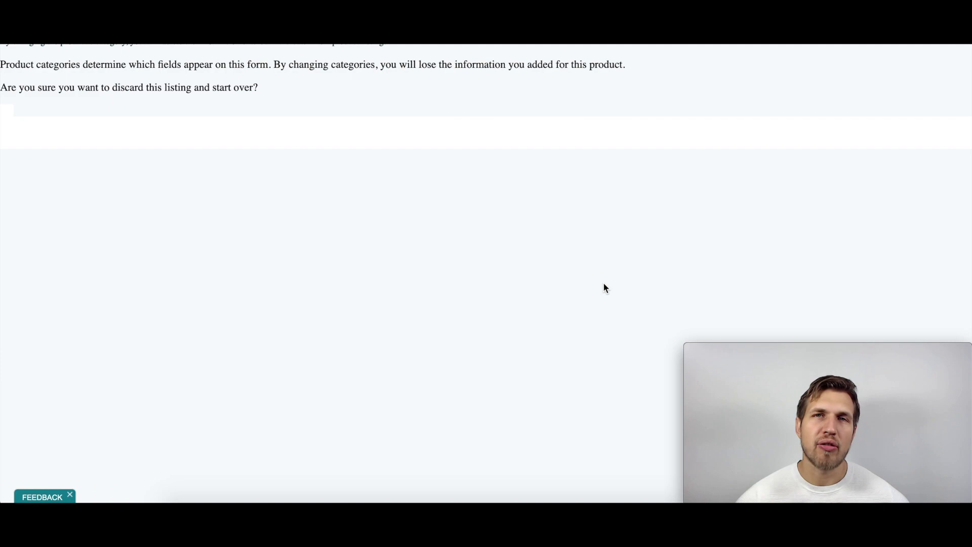
scroll(604, 284, down, 1)
scroll(604, 284, up, 2)
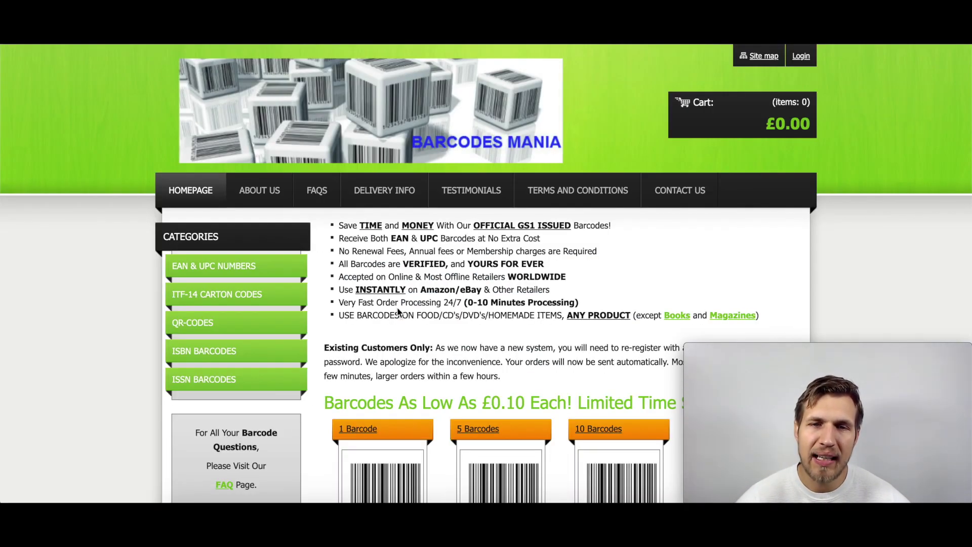
Step: Switch to the Barcodes Mania website and review its barcode pack sizes and prices
scroll(397, 312, down, 3)
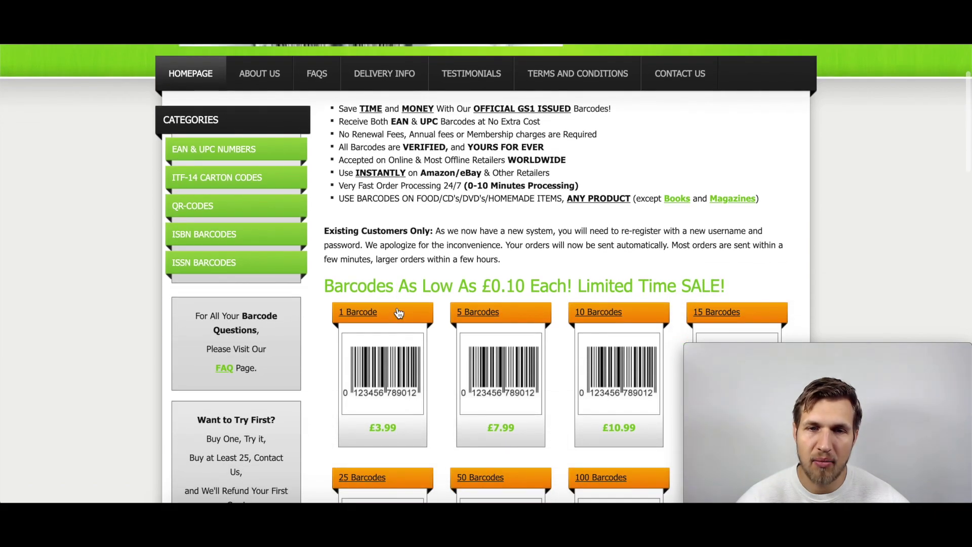
scroll(399, 314, down, 1)
scroll(431, 315, down, 1)
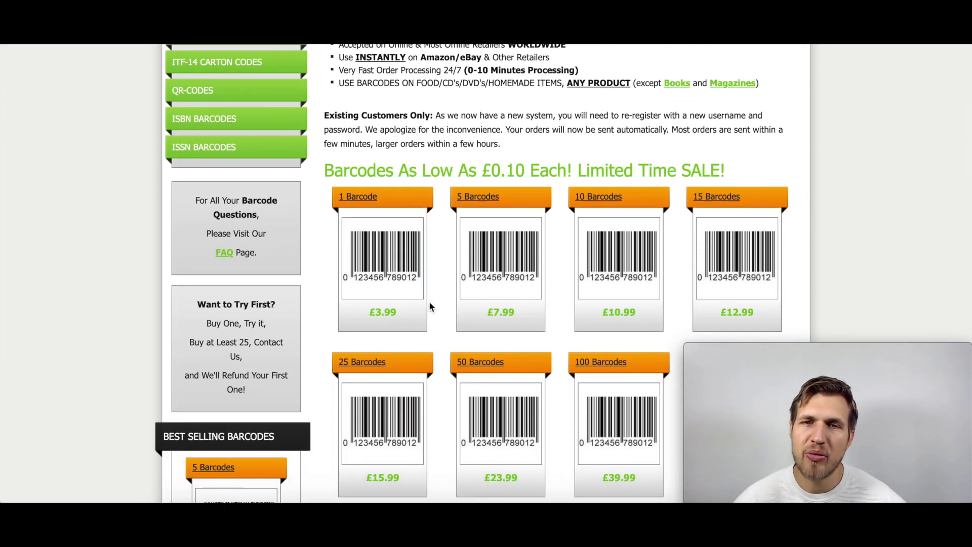
scroll(438, 303, down, 1)
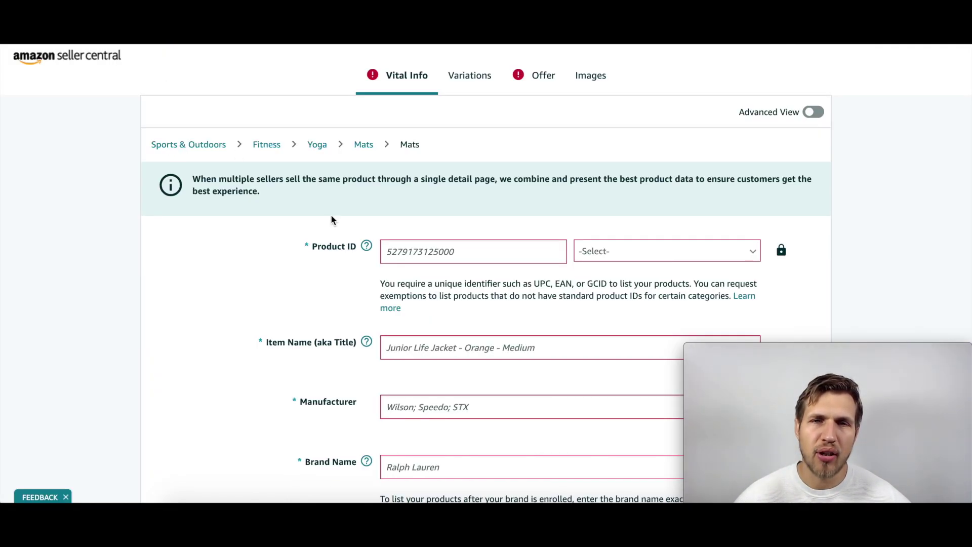
Step: Return to the Amazon Seller Central listing form and set the product ID type to UPC
click(594, 258)
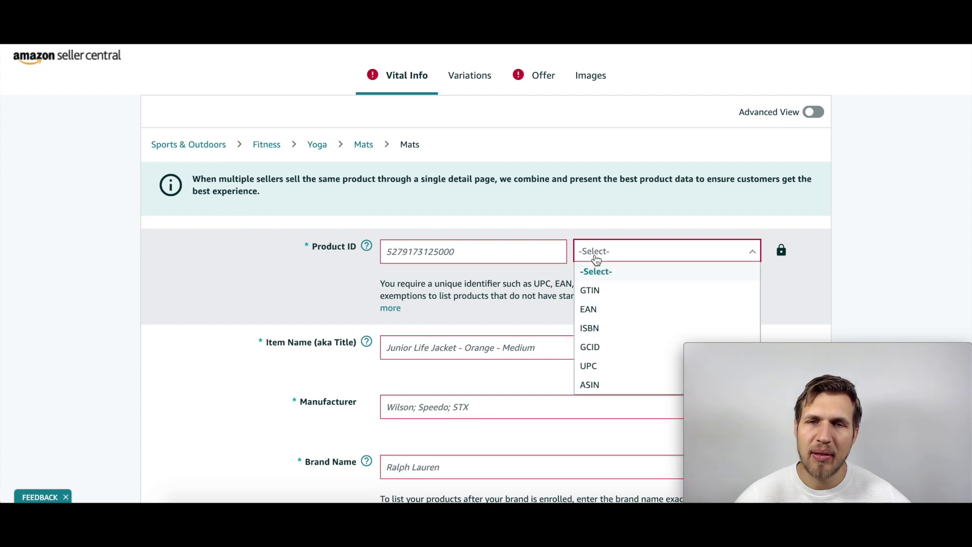
click(607, 364)
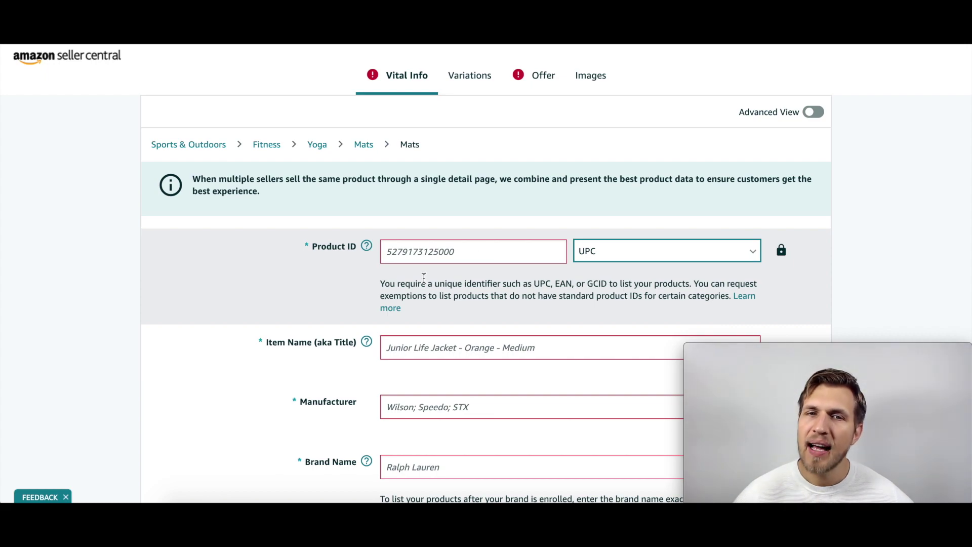
scroll(130, 357, down, 1)
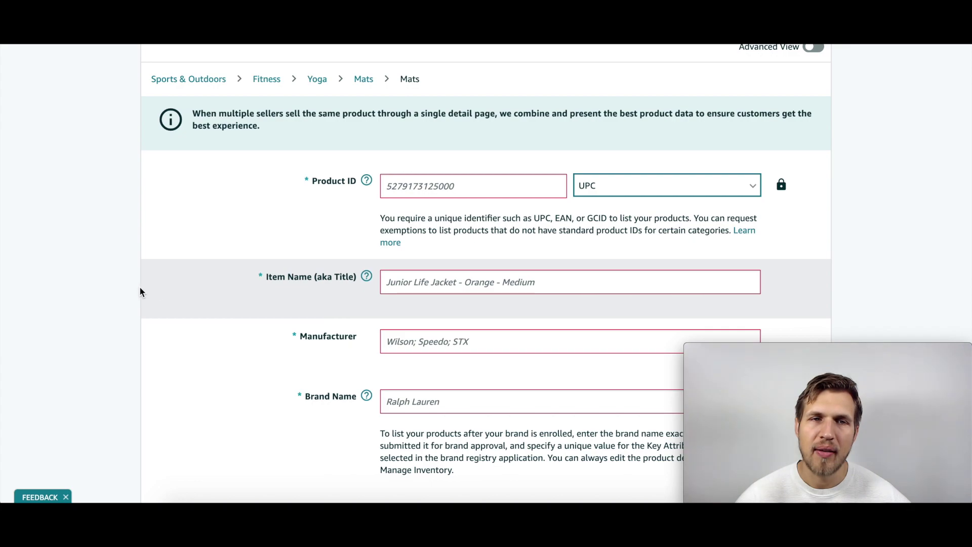
click(111, 291)
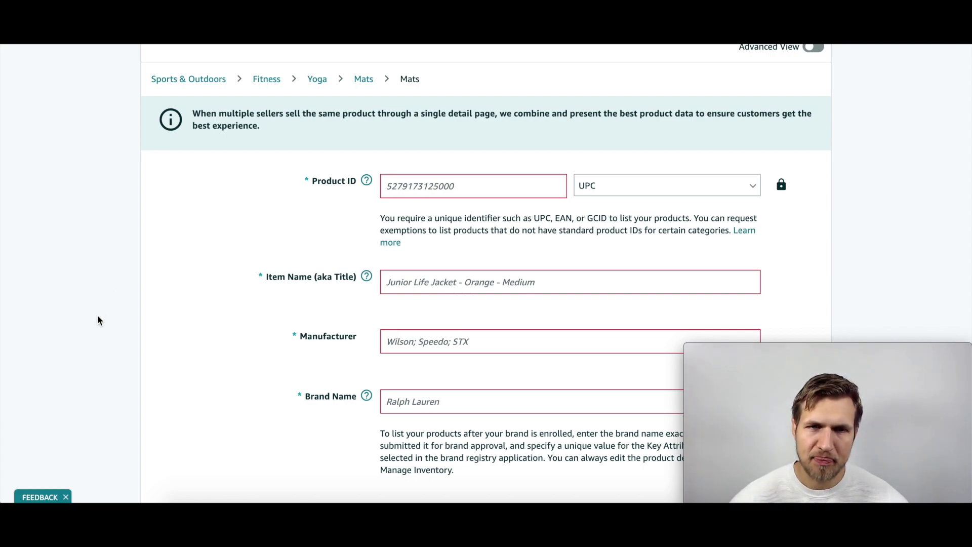
Step: Examine the required vital info fields for product ID, item name, manufacturer and brand name
scroll(97, 320, down, 1)
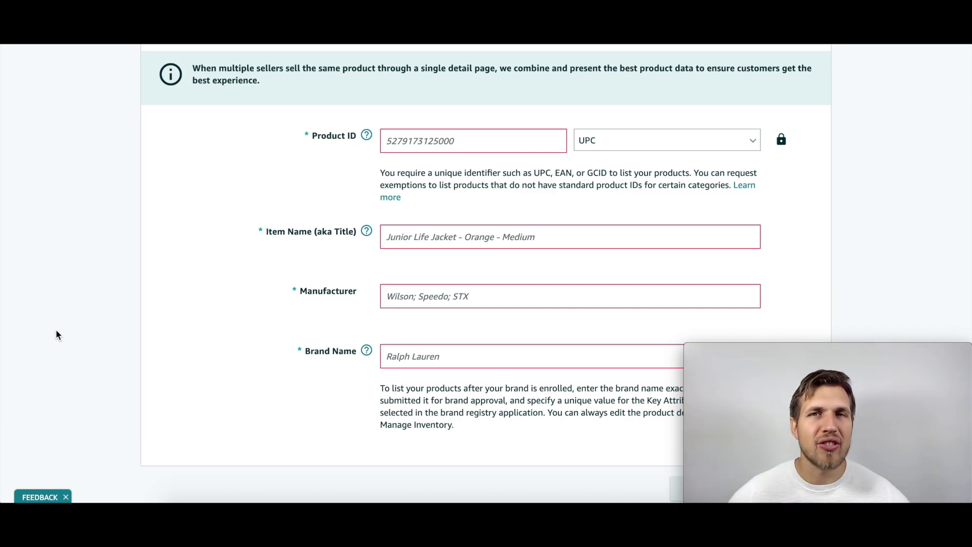
scroll(56, 332, down, 2)
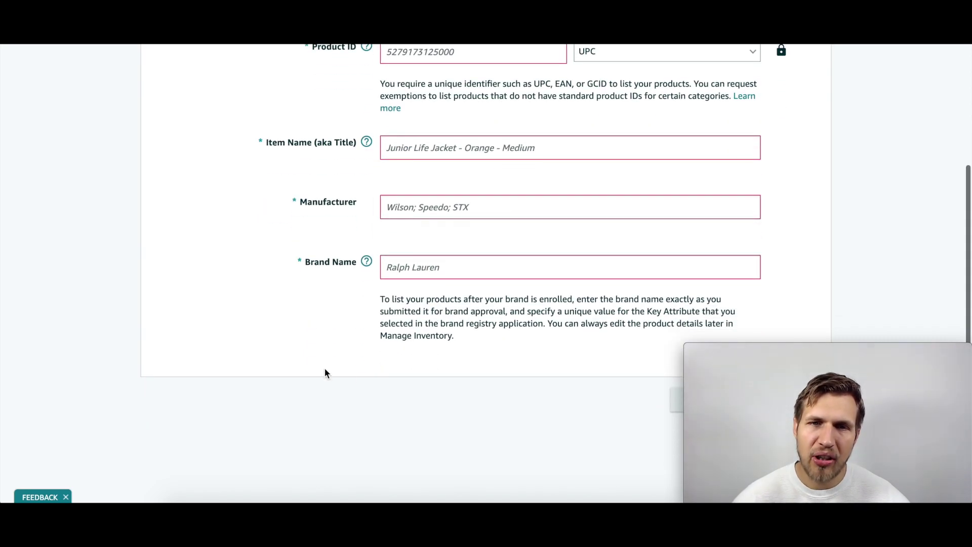
scroll(393, 447, up, 1)
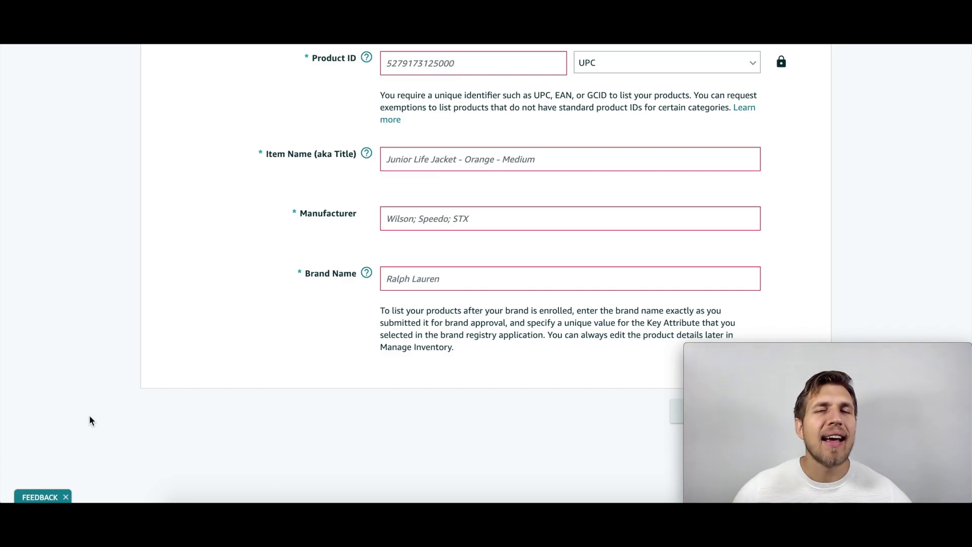
scroll(91, 419, down, 2)
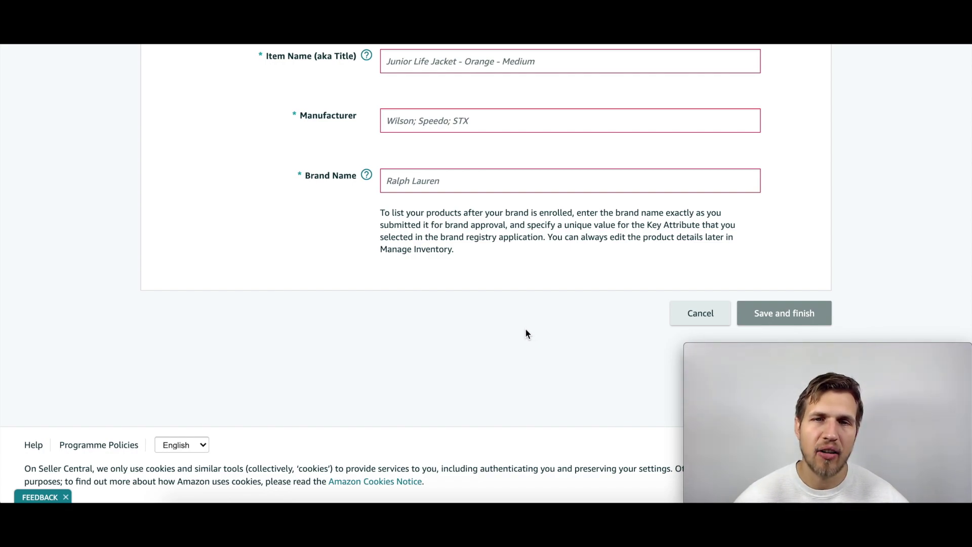
scroll(525, 330, up, 1)
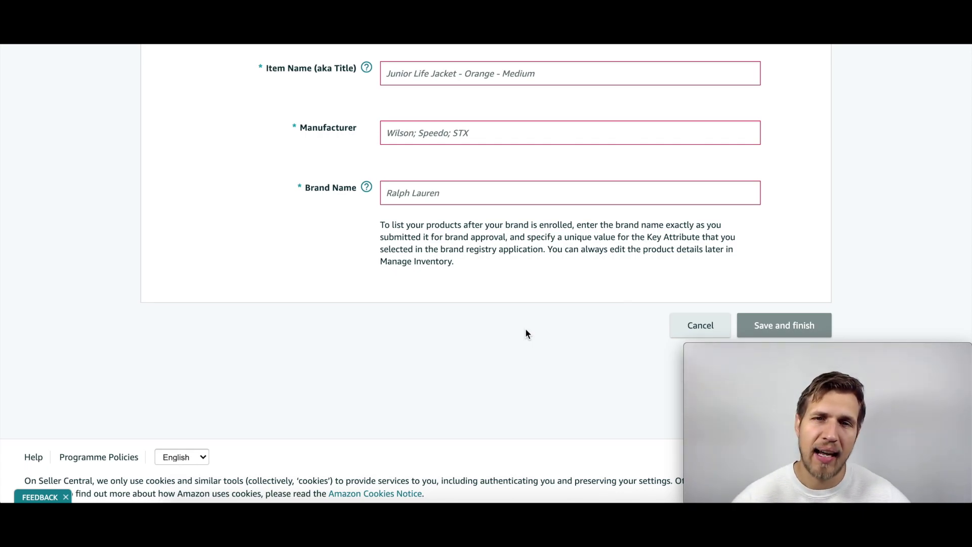
scroll(525, 333, up, 5)
scroll(105, 233, up, 2)
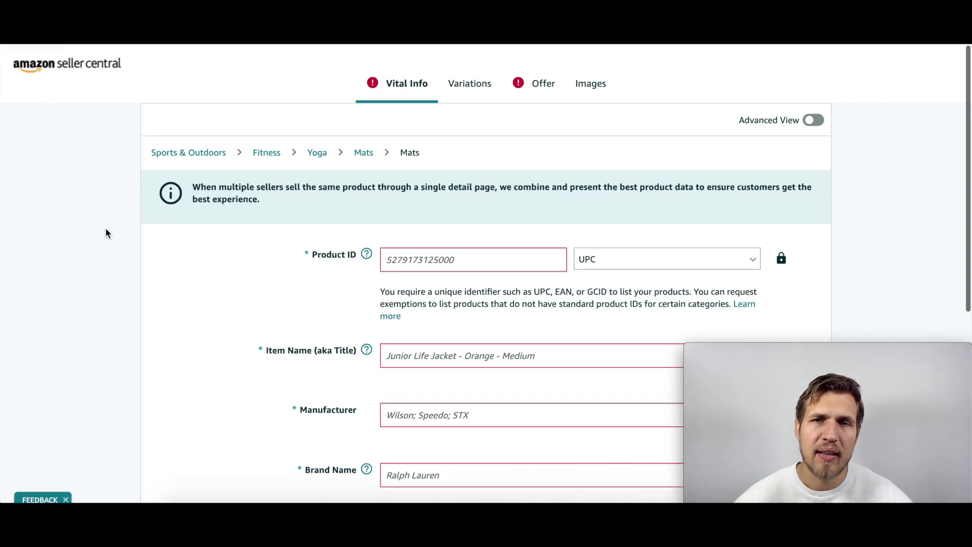
Step: Enable Advanced View for the listing form and open its offer details
click(815, 117)
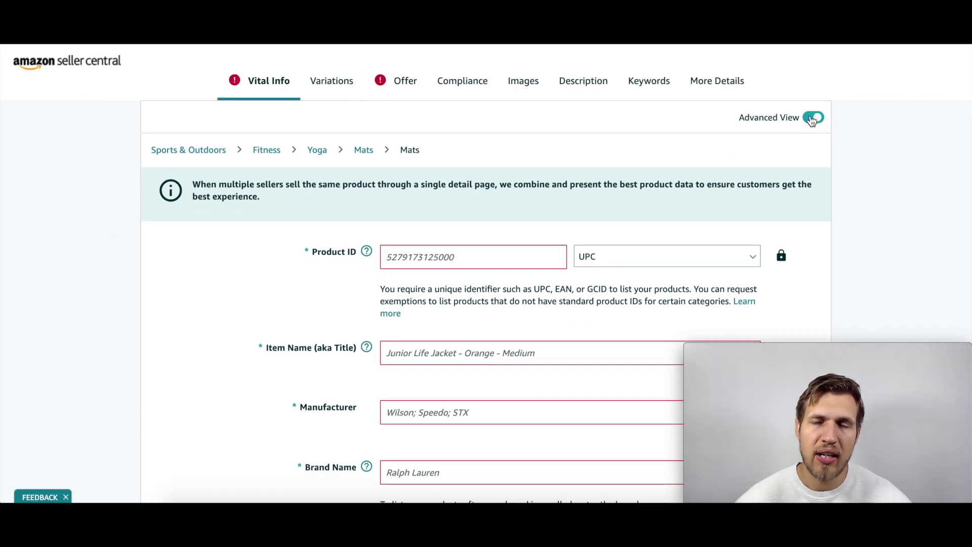
click(405, 81)
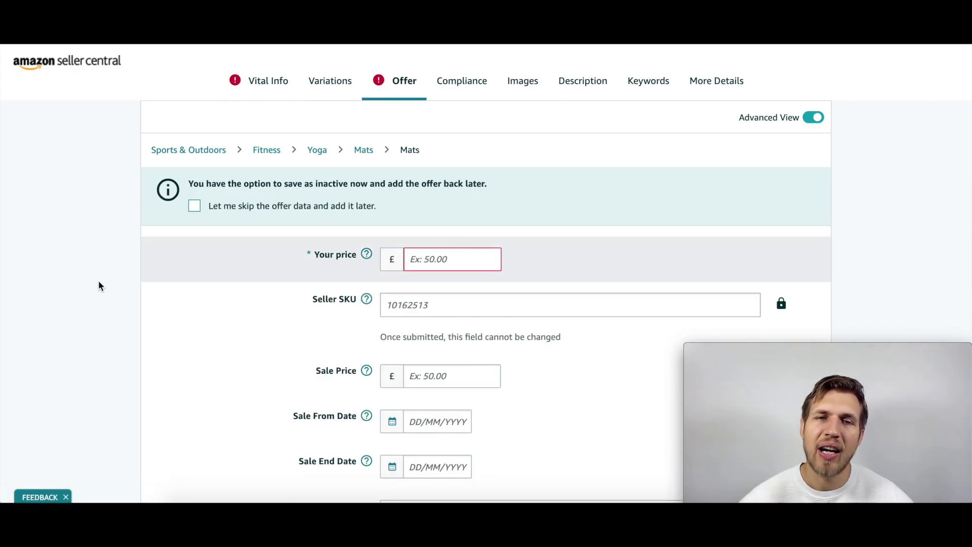
Step: Examine the price, SKU and sale date fields and check the options available for the item's condition
scroll(38, 282, down, 2)
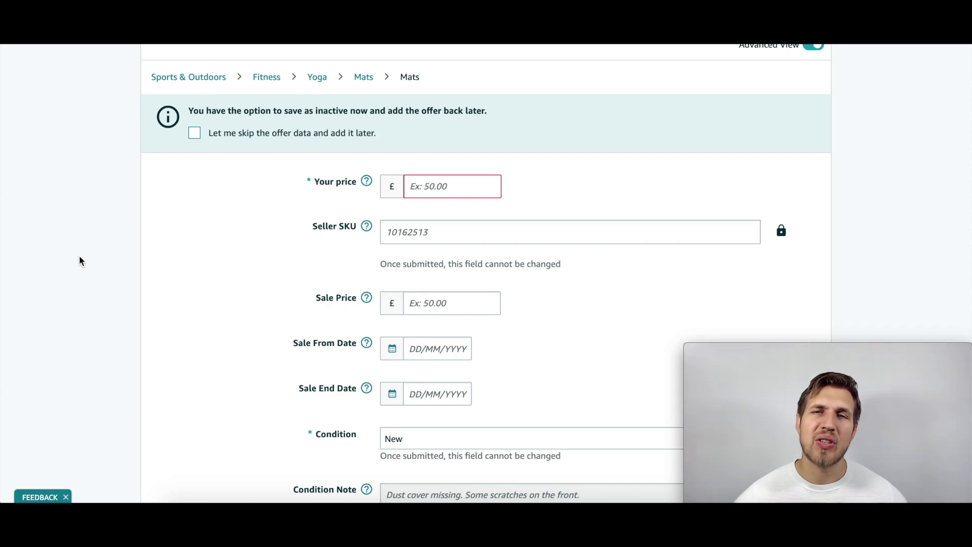
scroll(76, 262, down, 3)
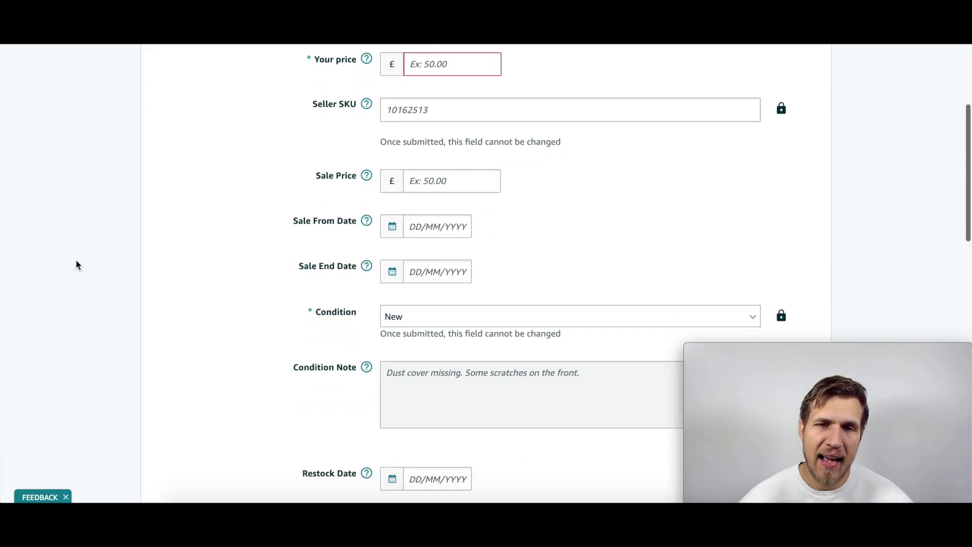
scroll(76, 264, down, 1)
click(411, 291)
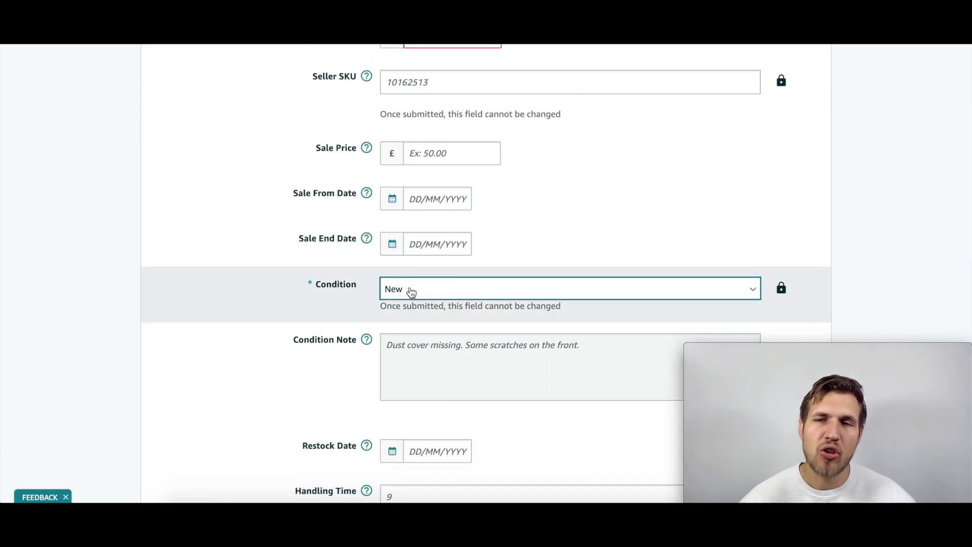
click(413, 293)
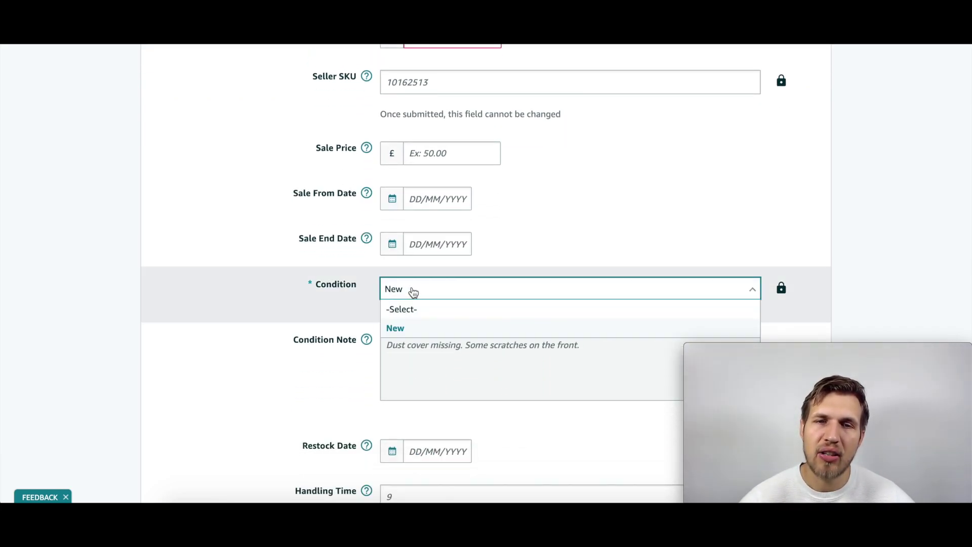
click(119, 305)
Step: Examine the remaining offer fields, from restock date and handling time to the gift options and fulfilment channel
scroll(118, 305, down, 3)
scroll(118, 306, down, 5)
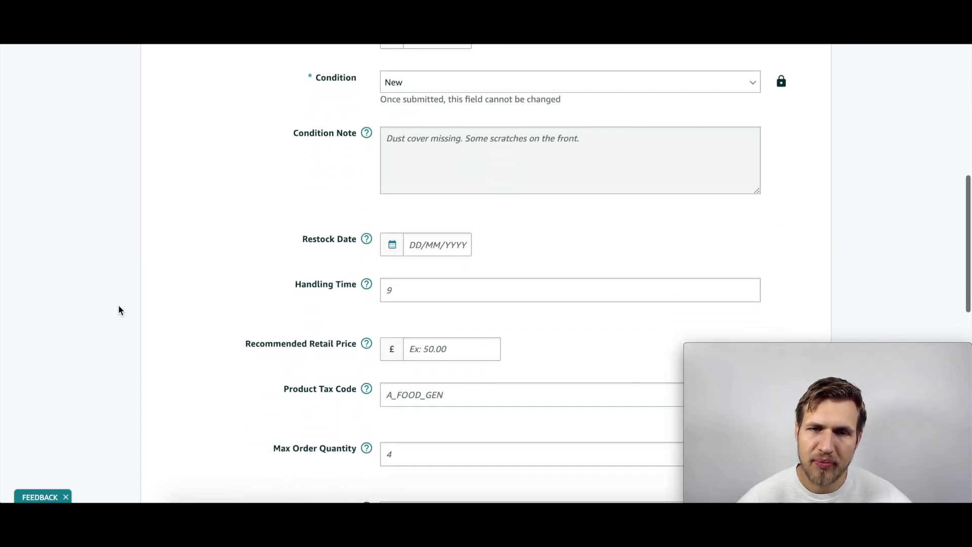
scroll(117, 310, down, 1)
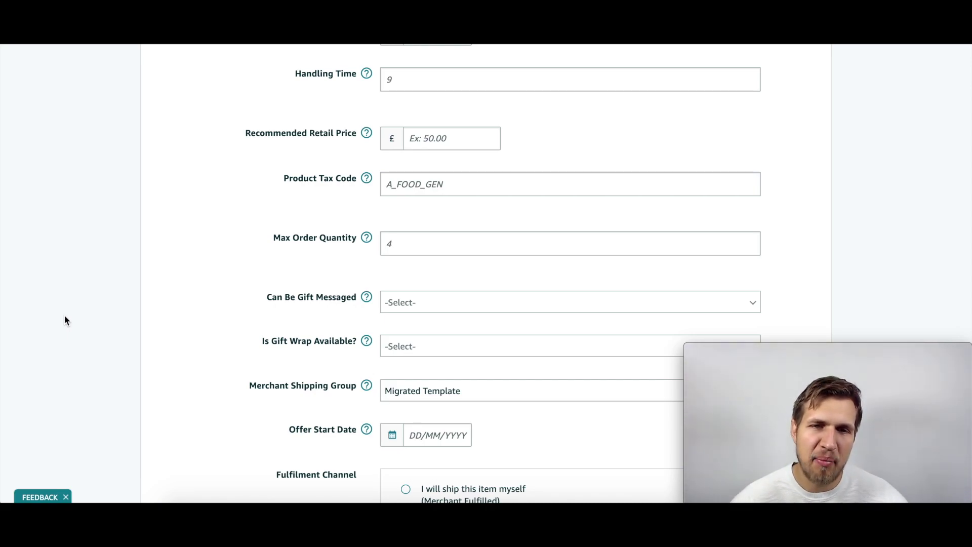
scroll(65, 316, down, 3)
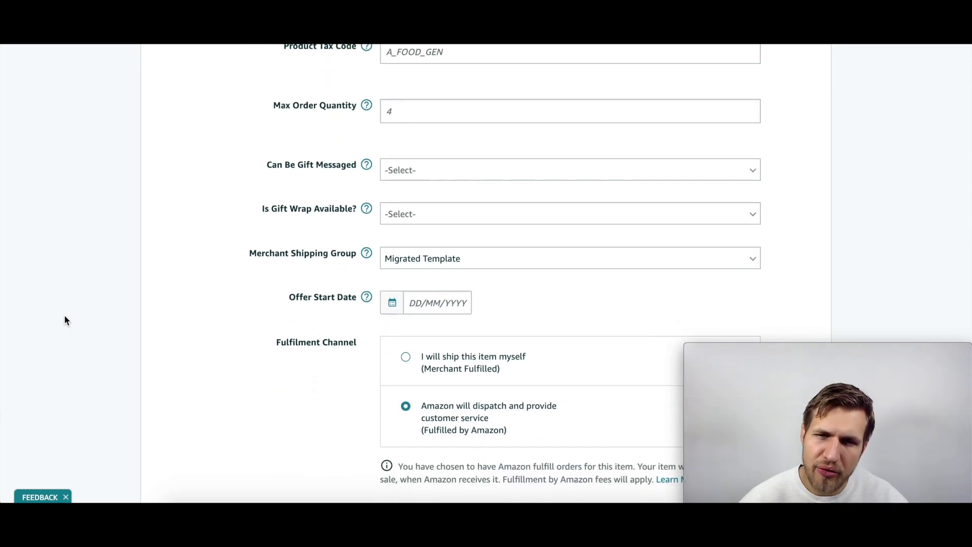
scroll(64, 320, down, 2)
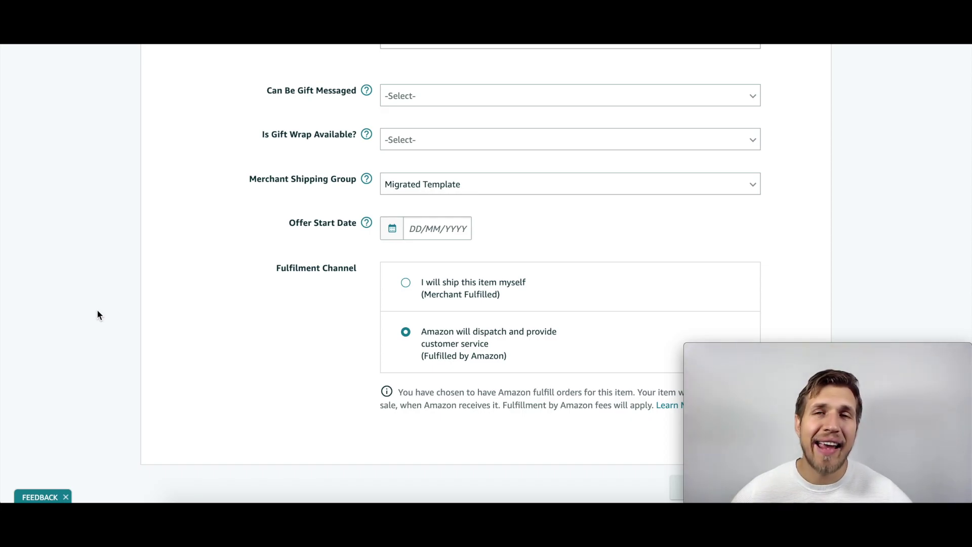
scroll(98, 315, up, 10)
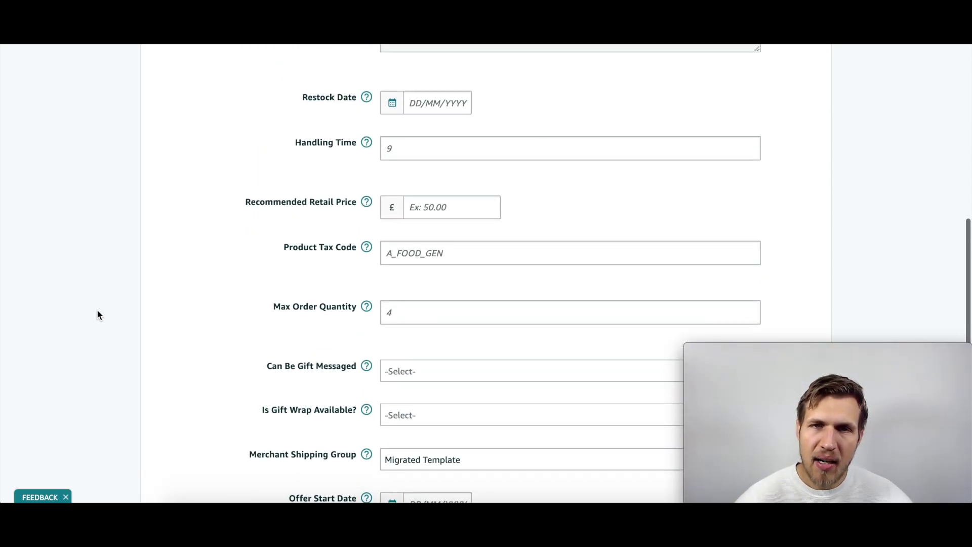
scroll(98, 315, up, 5)
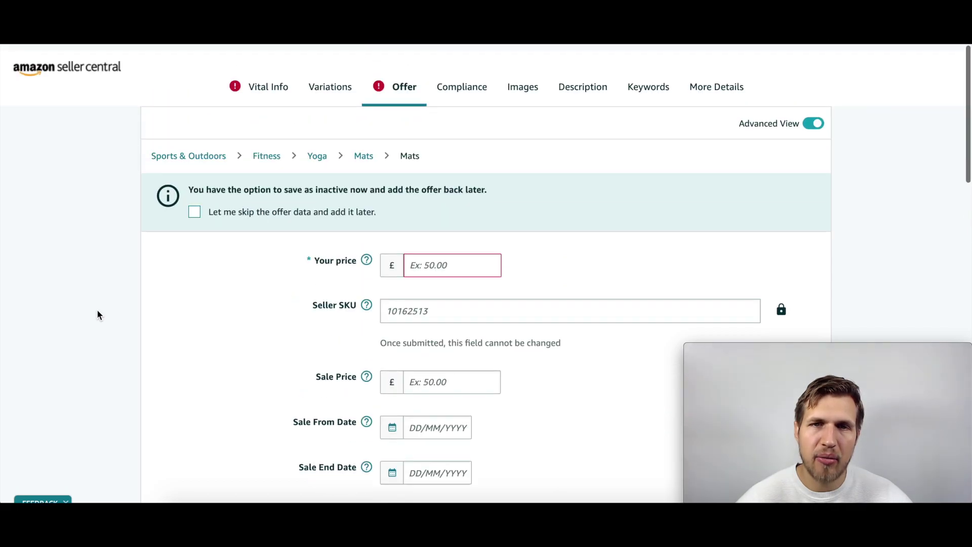
Step: Open the listing's image section, expand the image guidelines and examine the requirements and upload slots
click(524, 81)
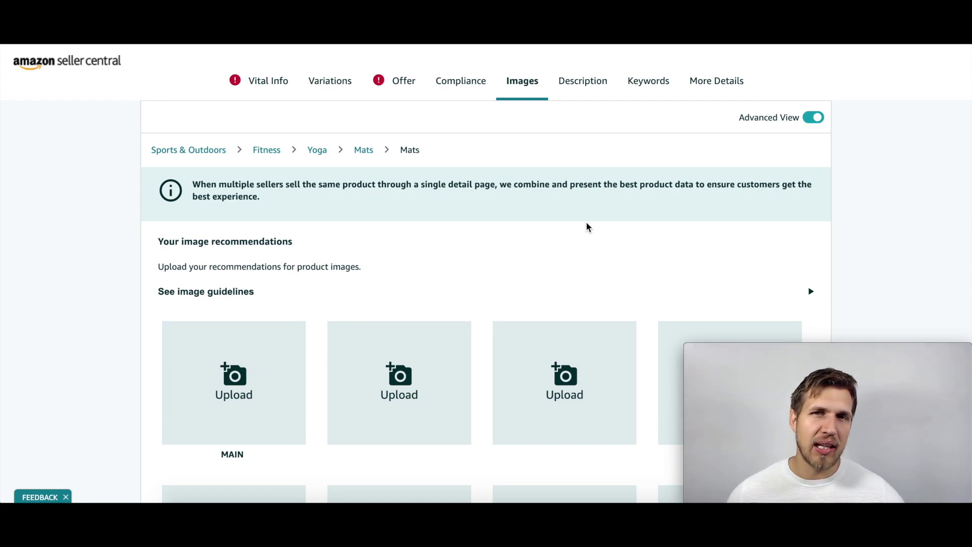
scroll(587, 226, down, 1)
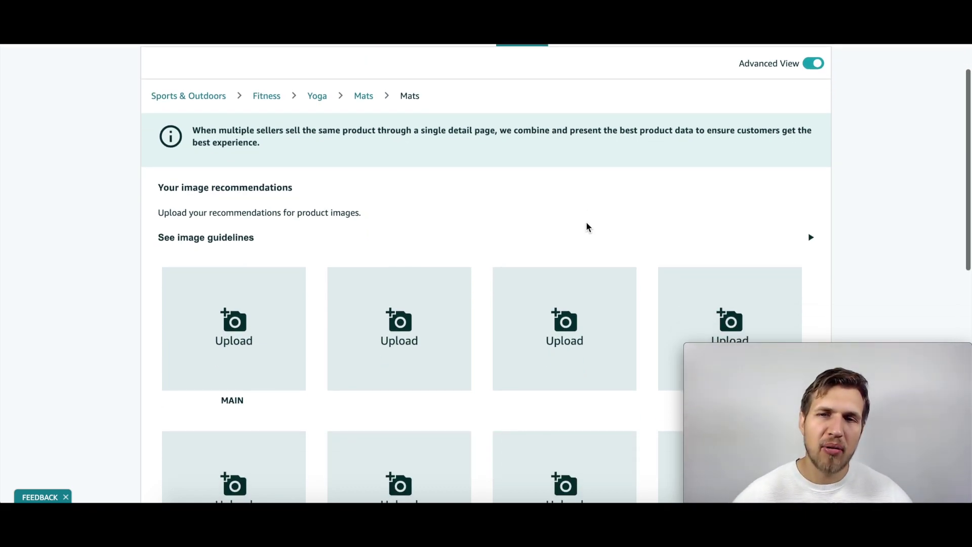
click(238, 238)
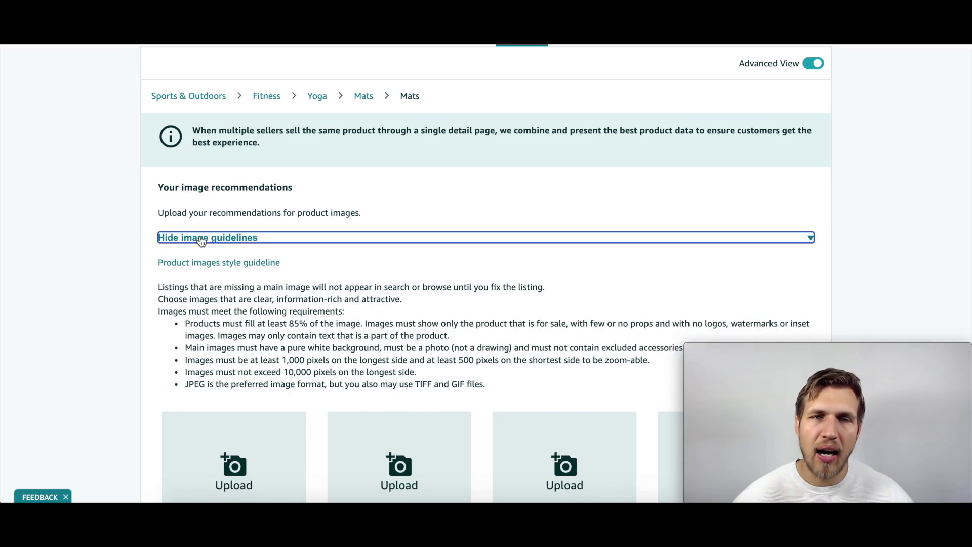
scroll(93, 290, down, 2)
scroll(92, 290, down, 1)
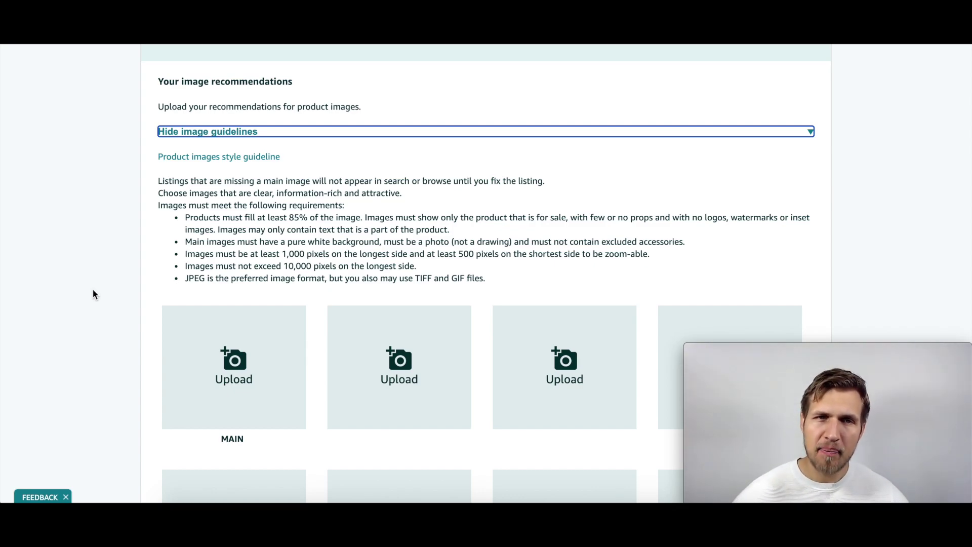
Step: Examine the fields for product description, key product features and legal disclaimer, and open the listing's keyword fields
scroll(93, 289, up, 3)
click(586, 90)
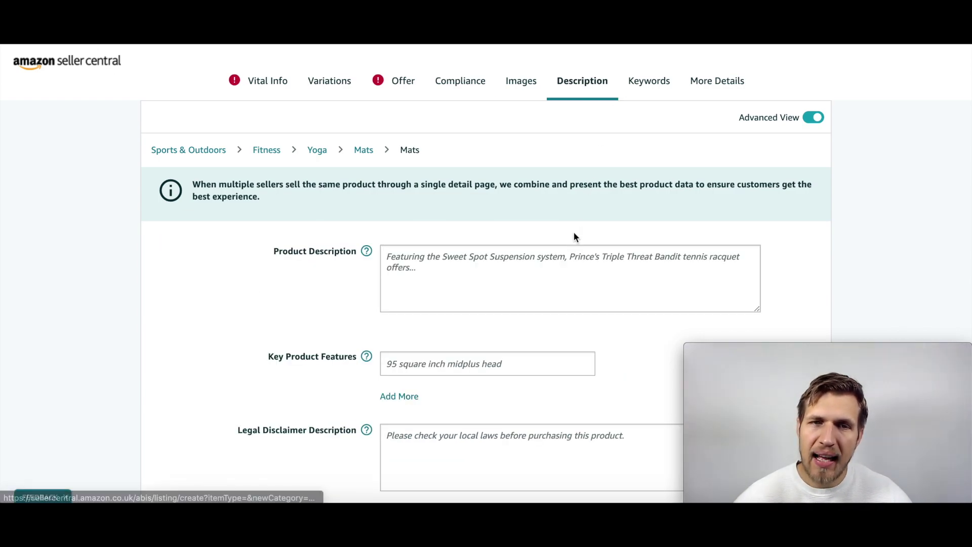
scroll(574, 235, down, 1)
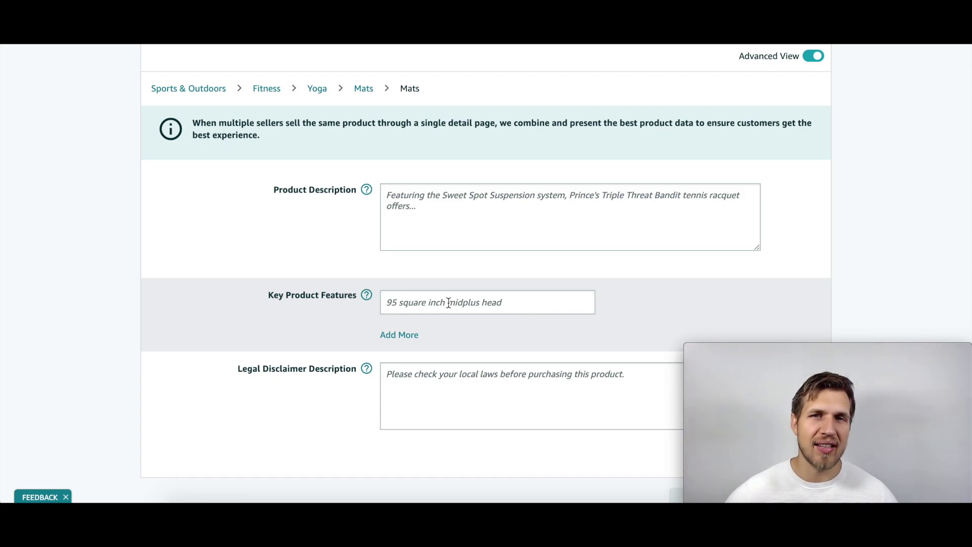
scroll(451, 298, up, 2)
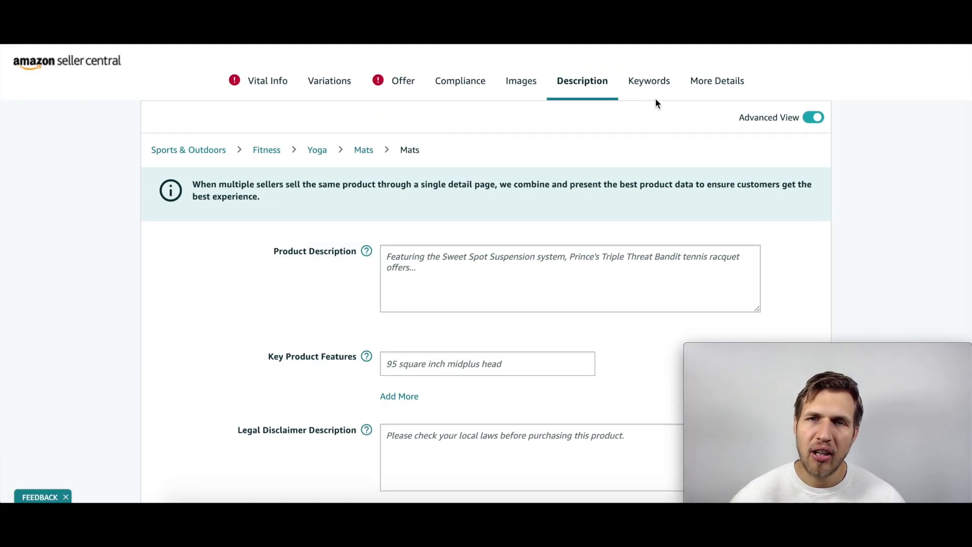
click(652, 85)
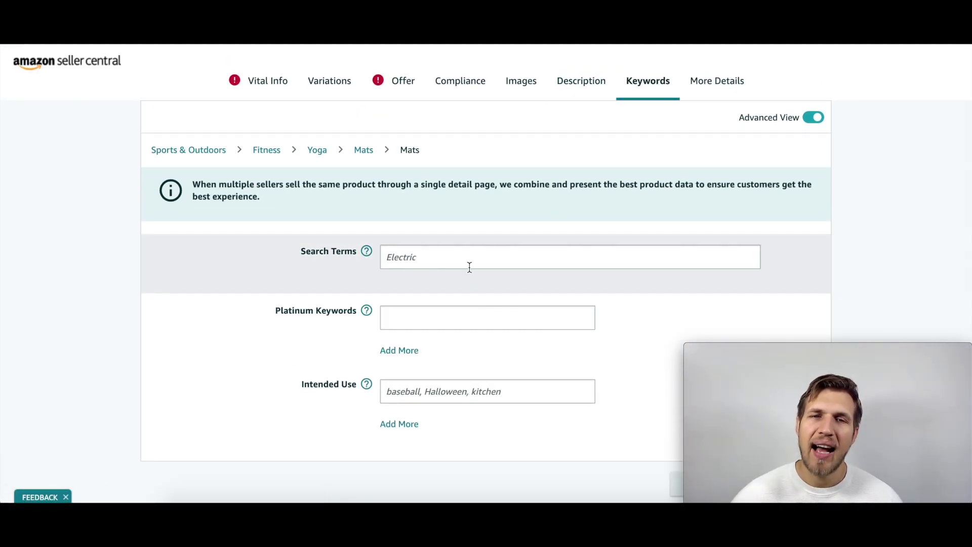